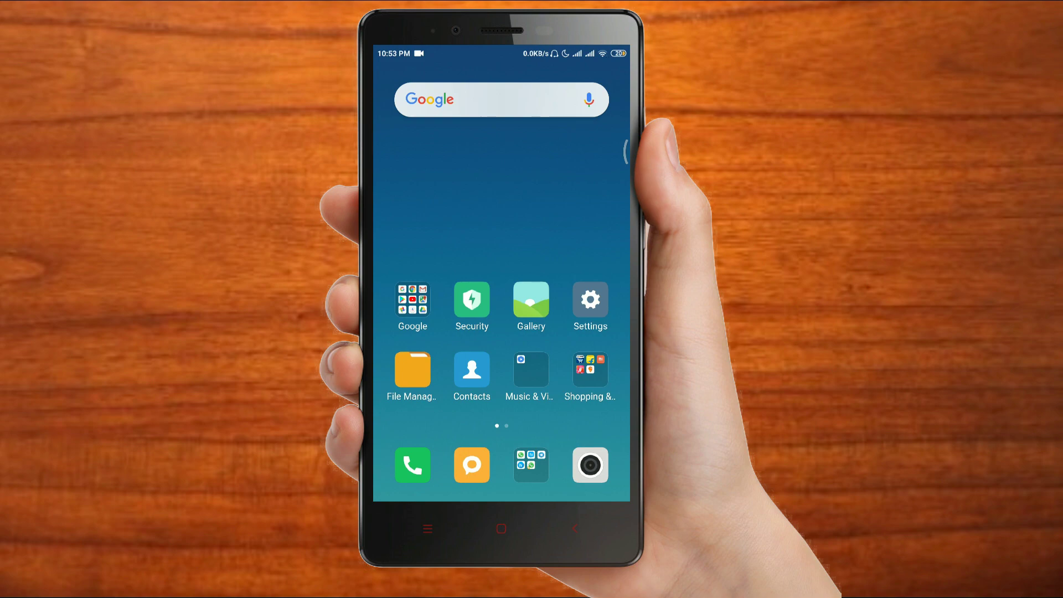
Search Google for 'hello world', then clear the query from the search box
left_click(487, 100)
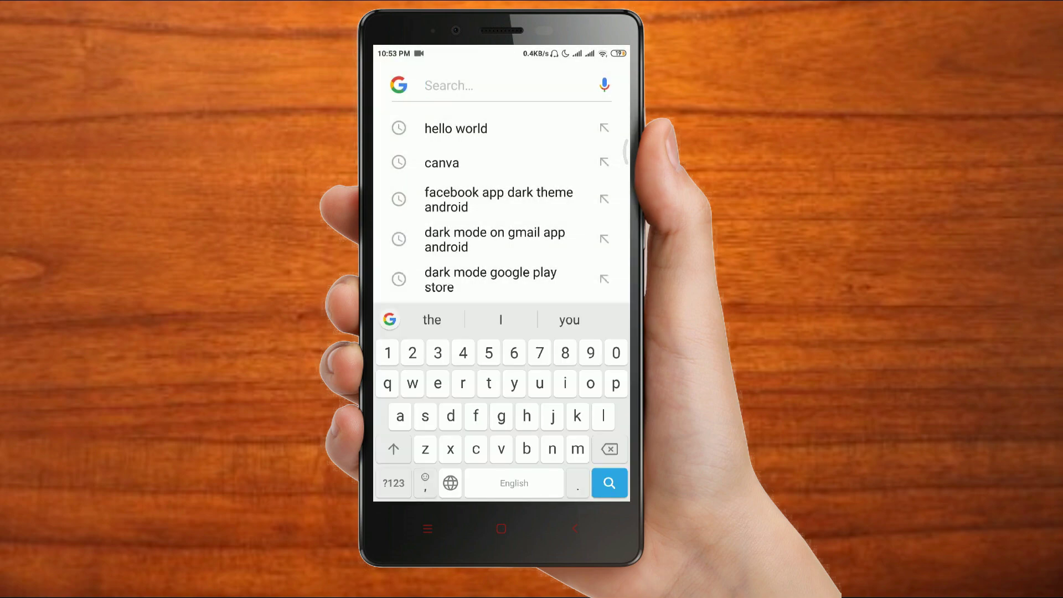
type("h")
type("ello")
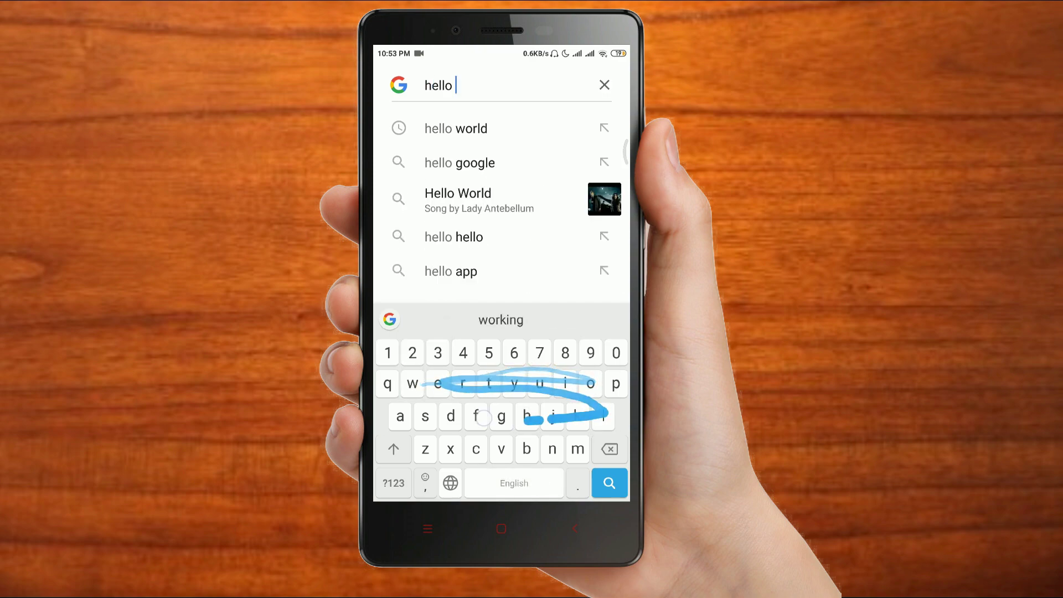
type(" world")
key("Return")
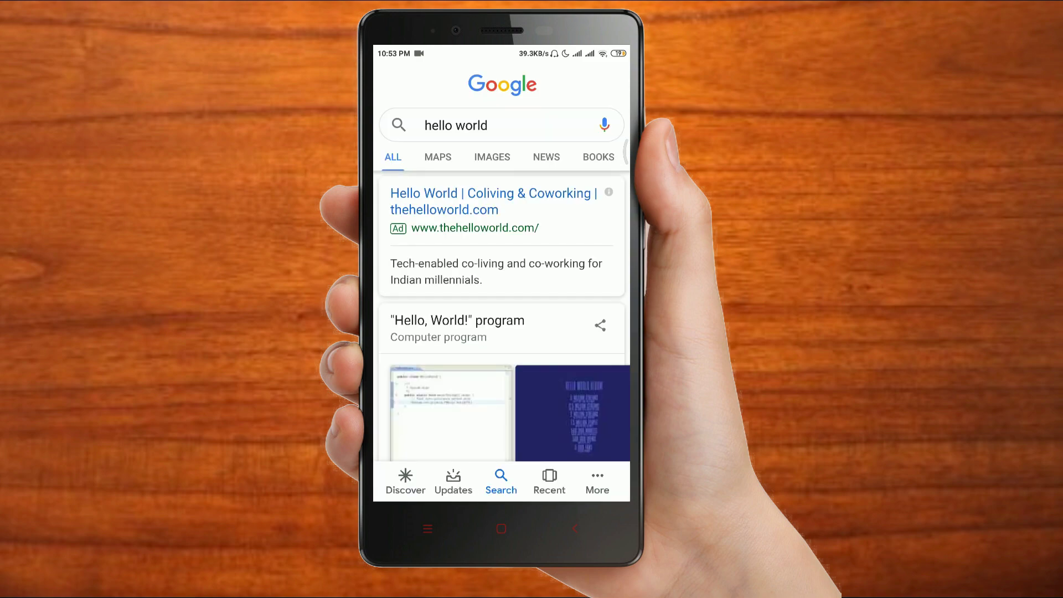
left_click(456, 125)
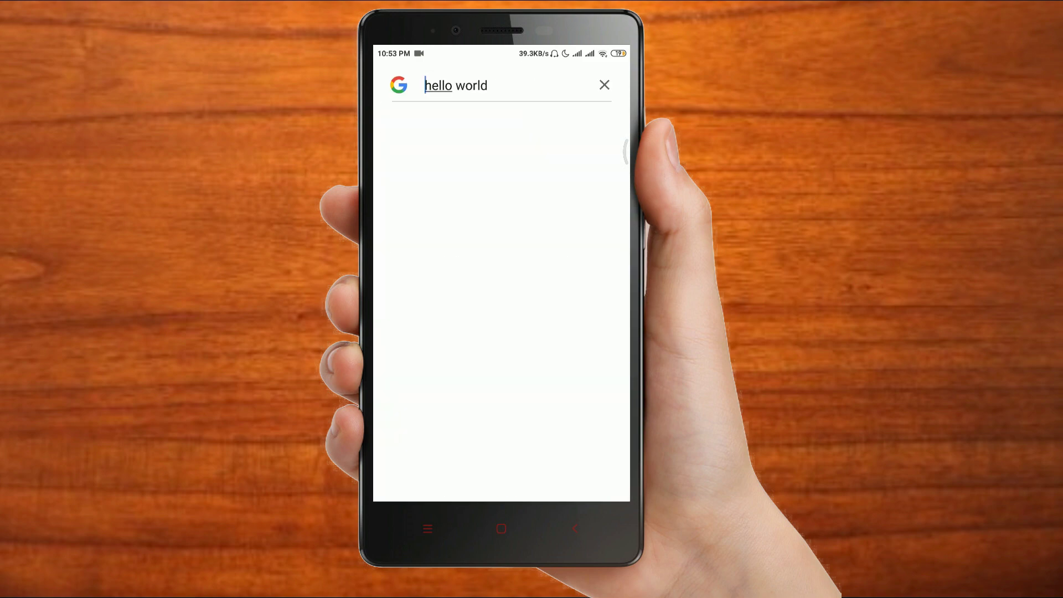
left_click(605, 84)
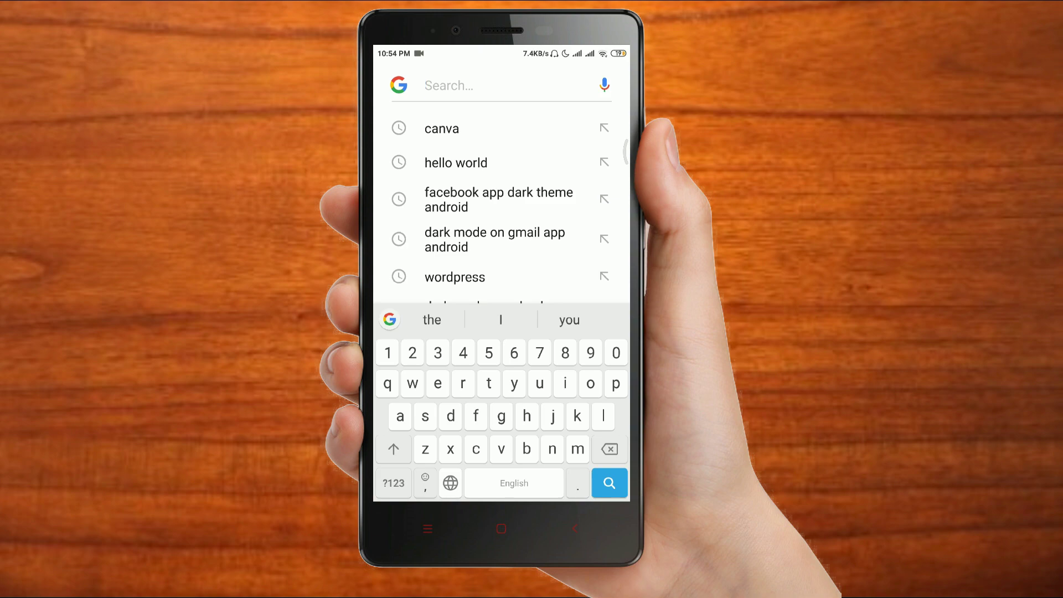
Leave the Google app for the home screen, briefly opening Settings on the way
key("Escape")
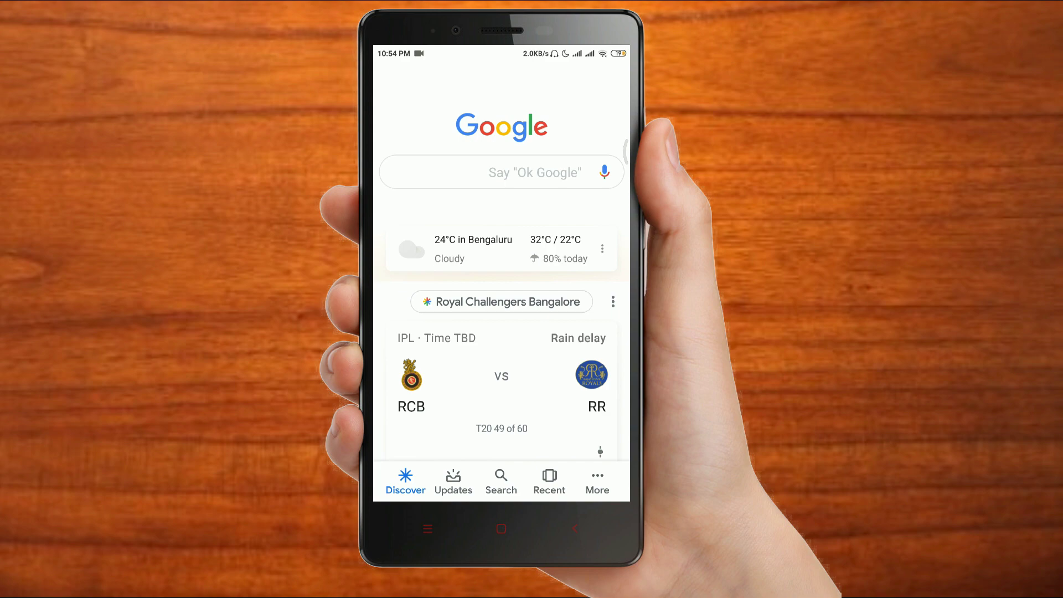
key("Escape")
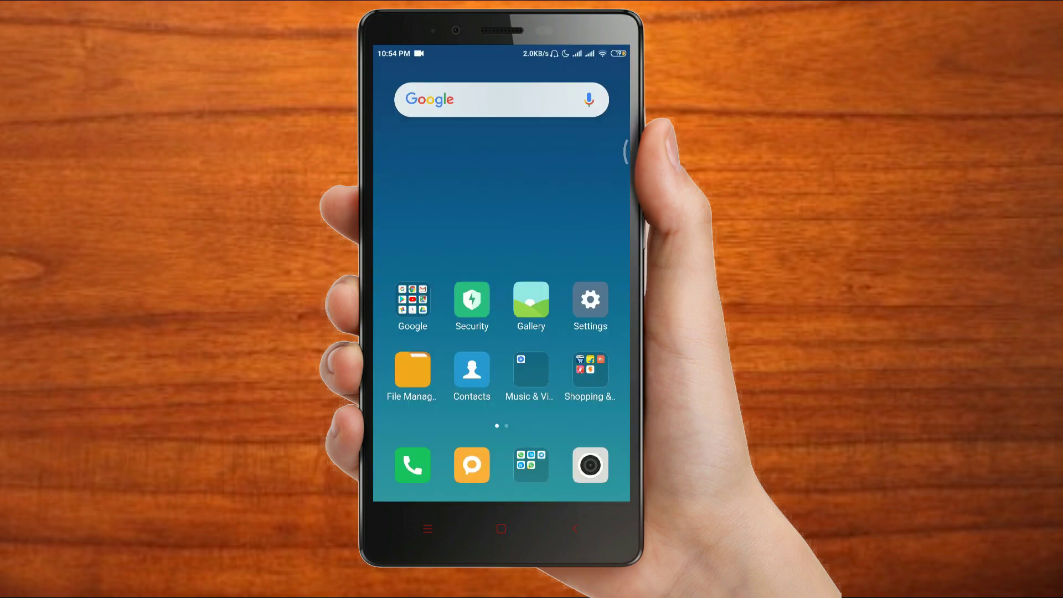
left_click(590, 299)
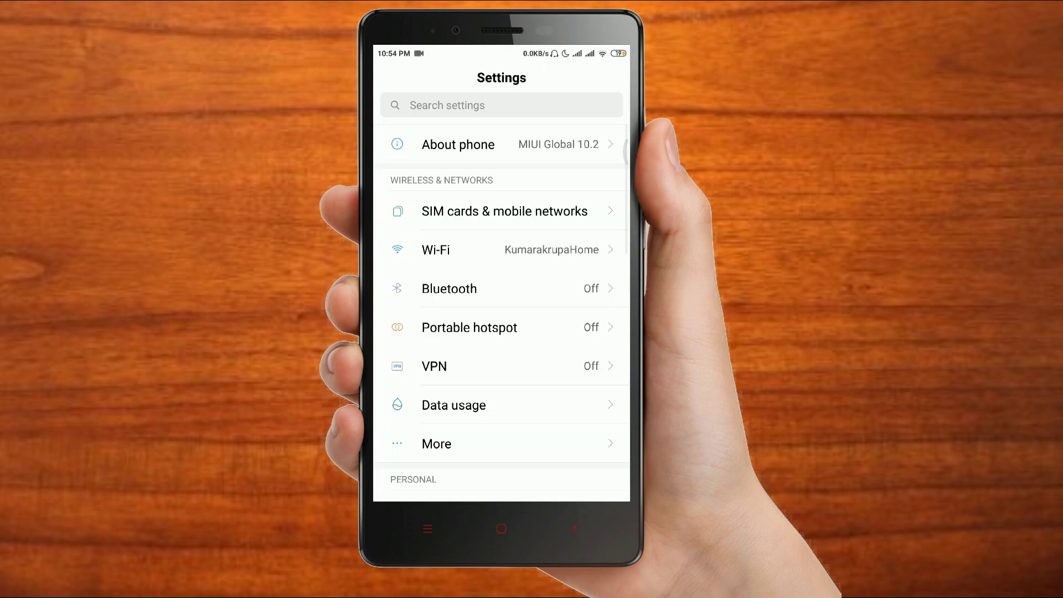
key("Home")
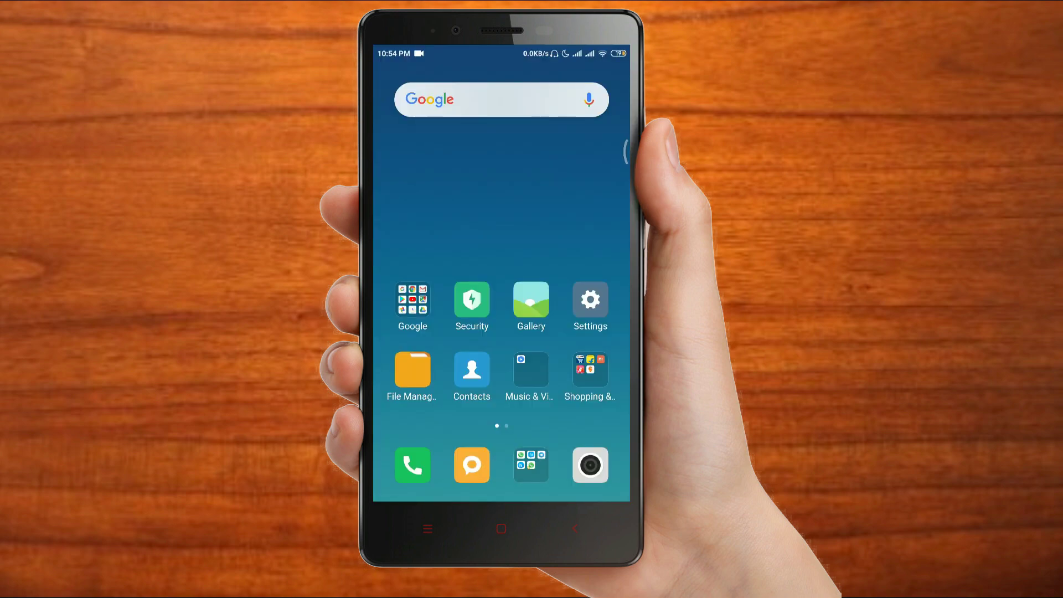
Open Gboard's Play Store page from the Google folder and read its full details
left_click(413, 299)
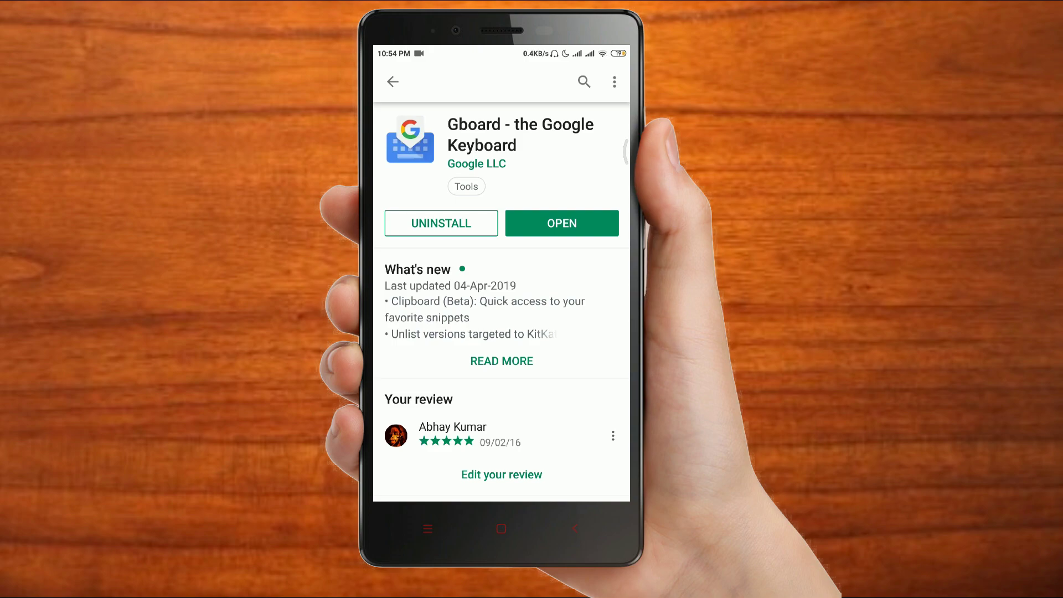
left_click(502, 361)
scroll(501, 299, "down", 5)
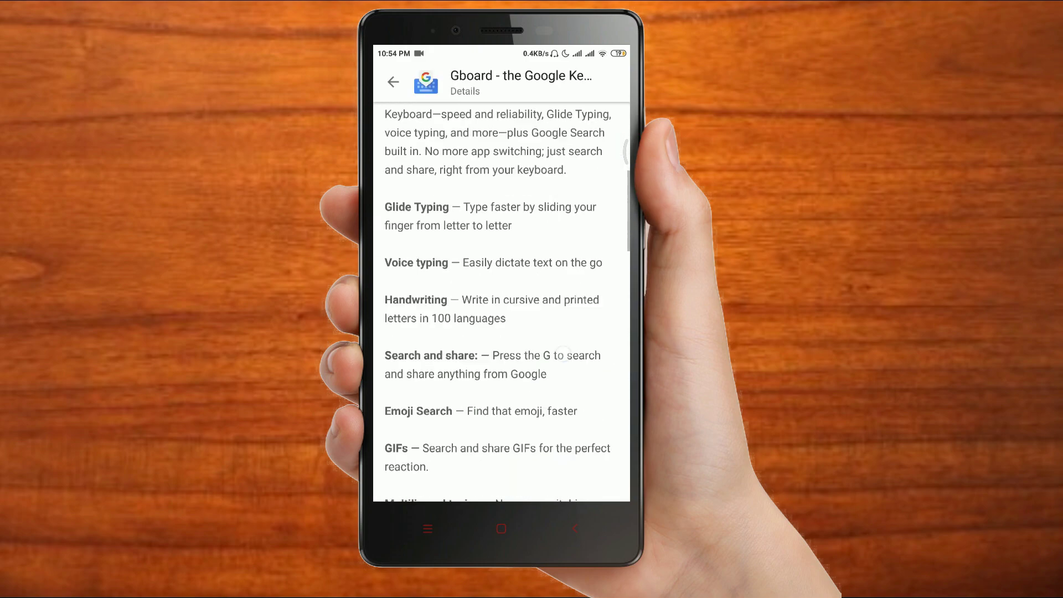
scroll(501, 299, "down", 2)
scroll(501, 299, "up", 8)
left_click(393, 81)
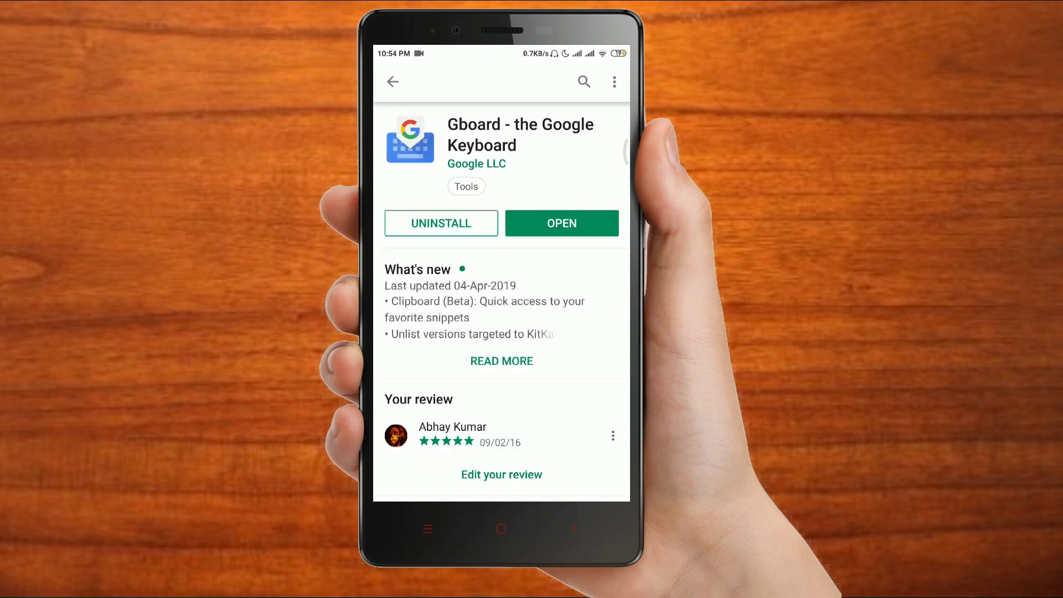
scroll(548, 382, "down", 2)
scroll(548, 381, "up", 2)
Return to Settings and glance at the Additional settings page
left_click(393, 82)
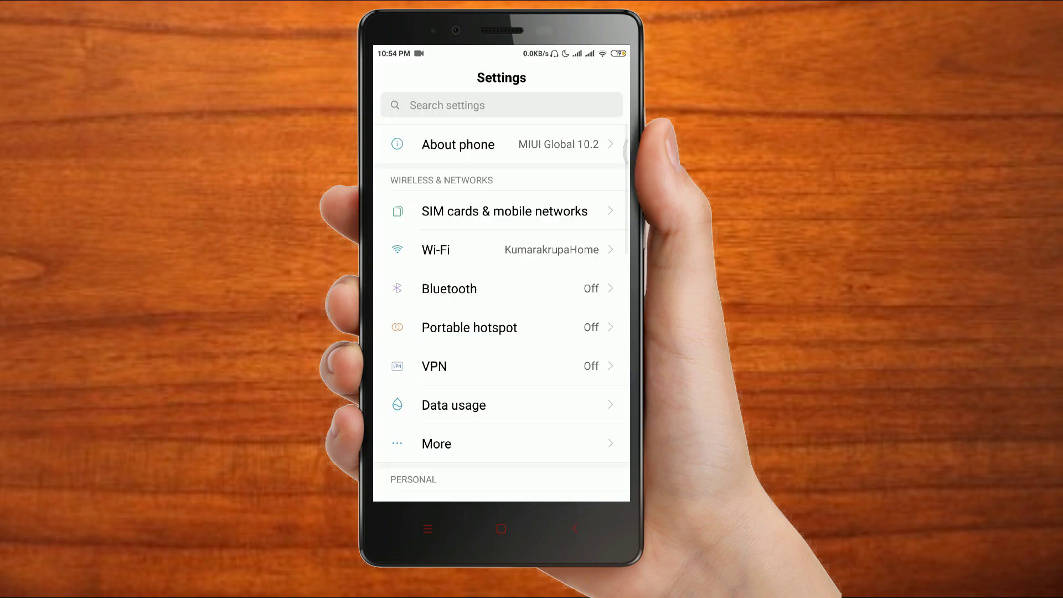
scroll(501, 304, "down", 10)
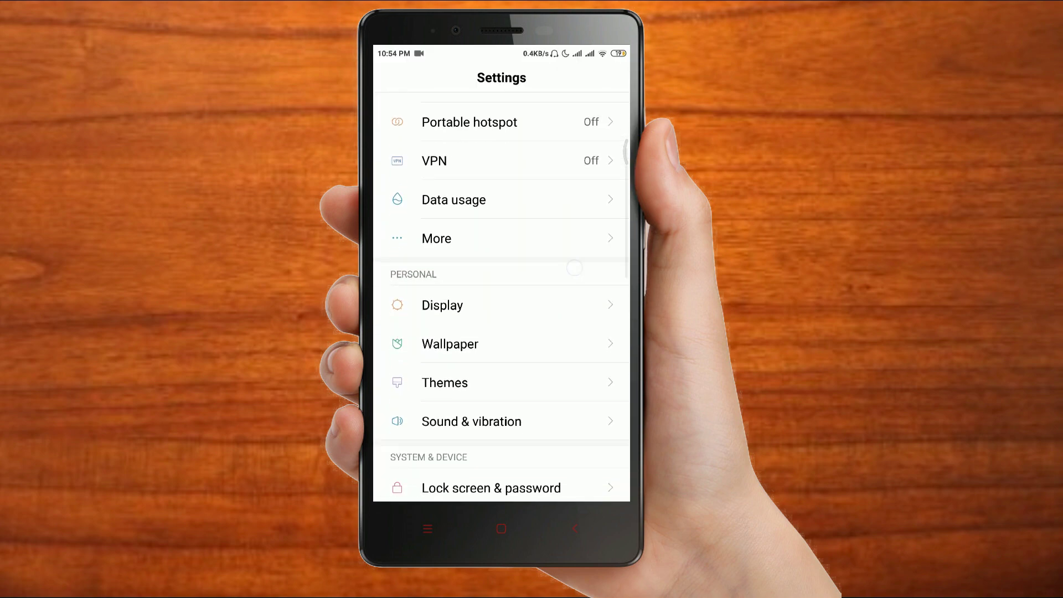
scroll(531, 387, "down", 3)
left_click(475, 384)
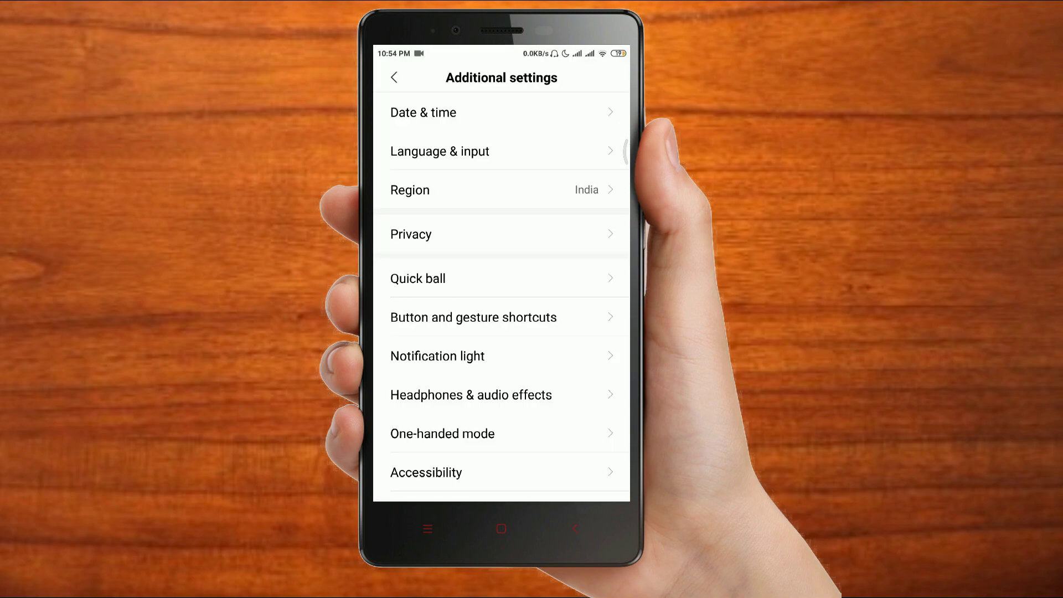
key("Escape")
scroll(501, 305, "up", 5)
scroll(501, 305, "up", 5)
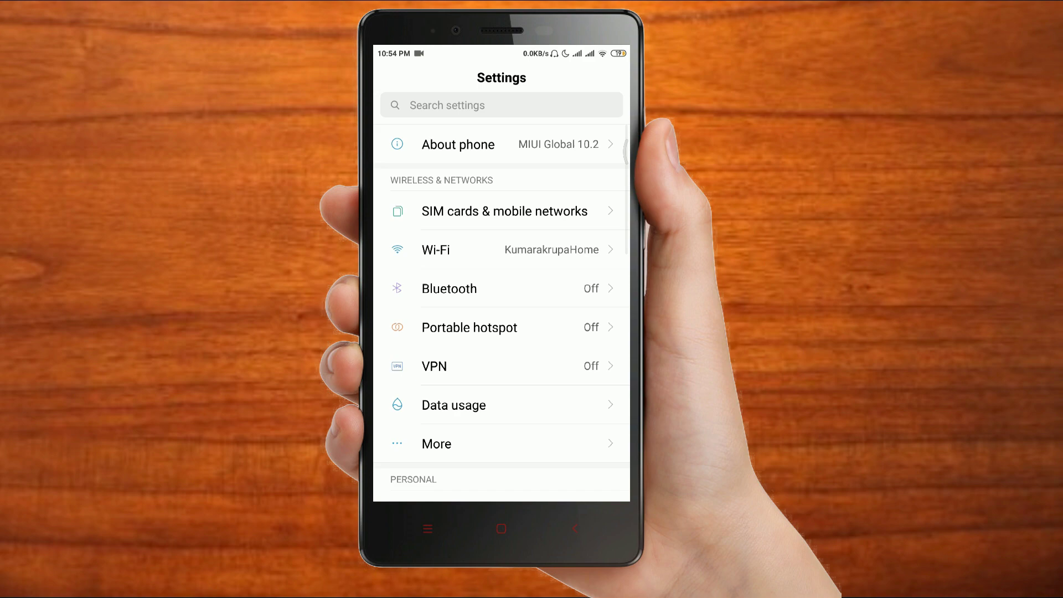
Search Settings for 'language' and open the Language & input result
left_click(448, 105)
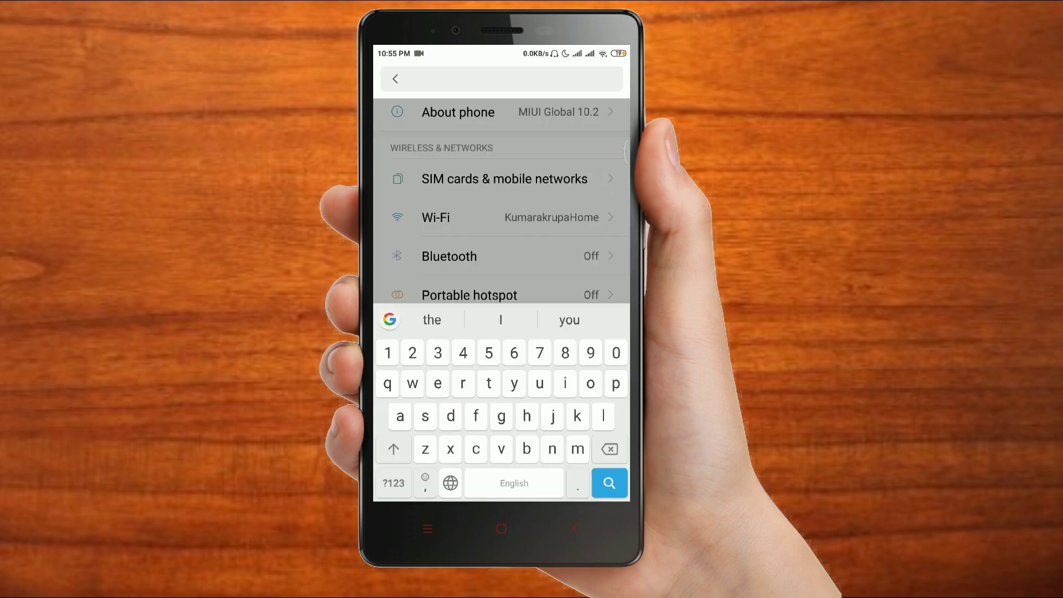
type("langu")
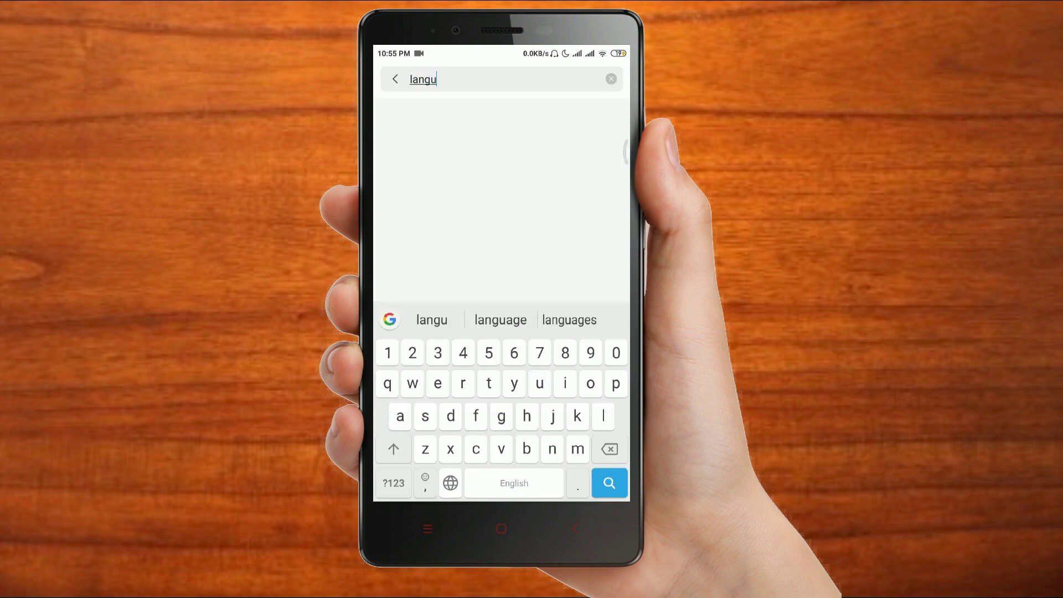
left_click(501, 319)
left_click(609, 482)
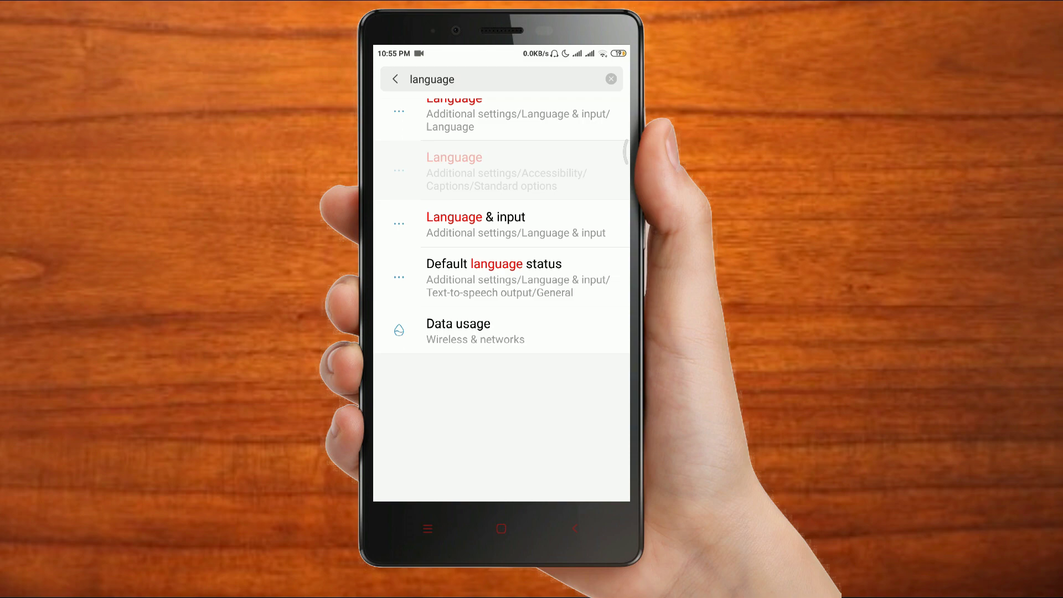
left_click(517, 428)
left_click(475, 224)
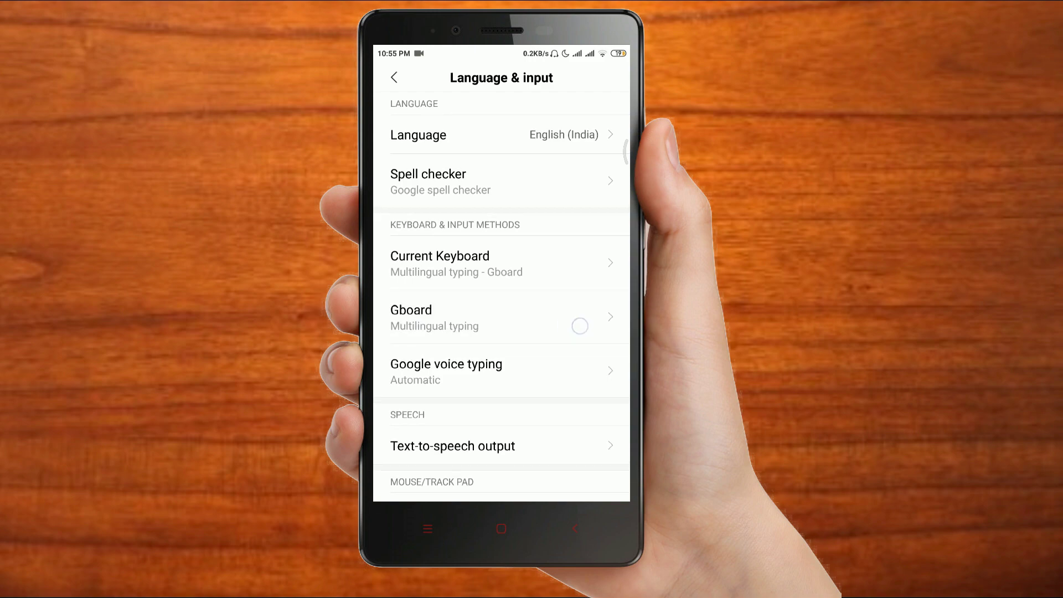
Open Gboard's keyboard settings and its Theme page
left_click(483, 318)
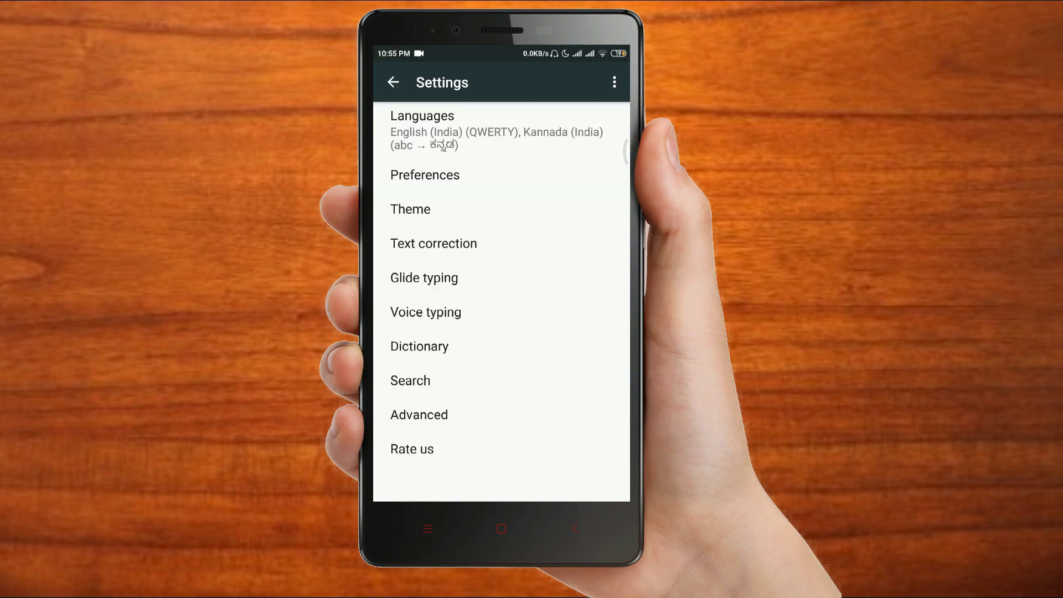
key("Escape")
left_click(483, 310)
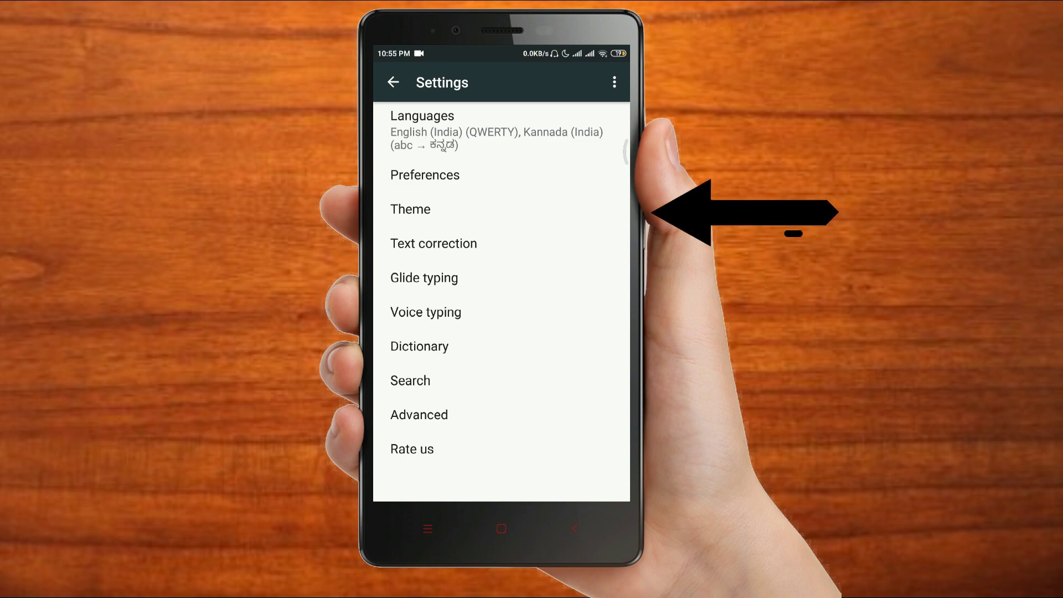
left_click(452, 214)
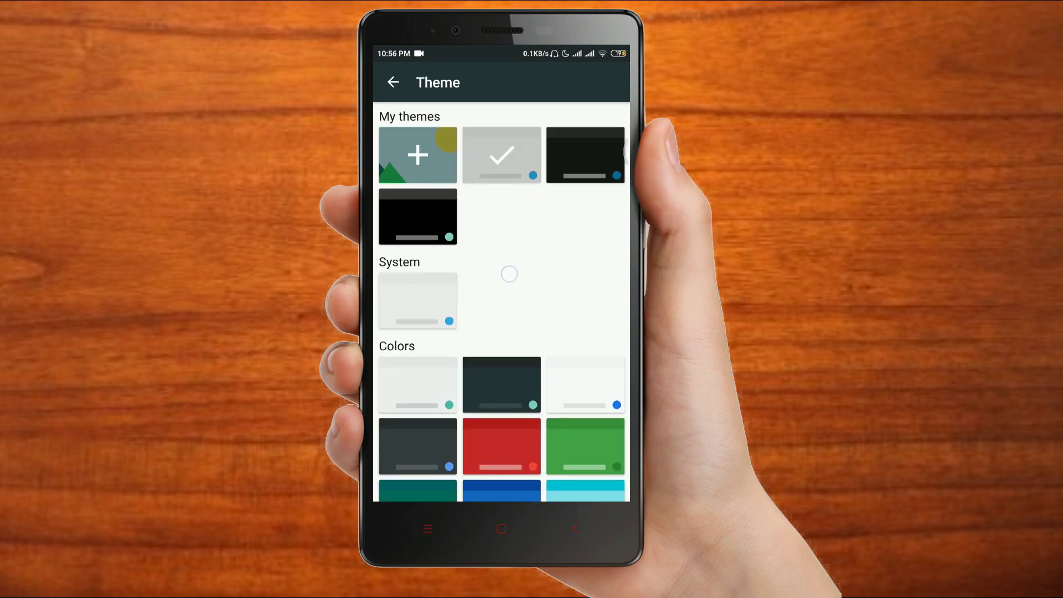
Browse the Colors and Landscapes themes, then return to My themes
scroll(509, 277, "up", 2)
left_click_drag(602, 210, 603, 257)
scroll(500, 277, "down", 5)
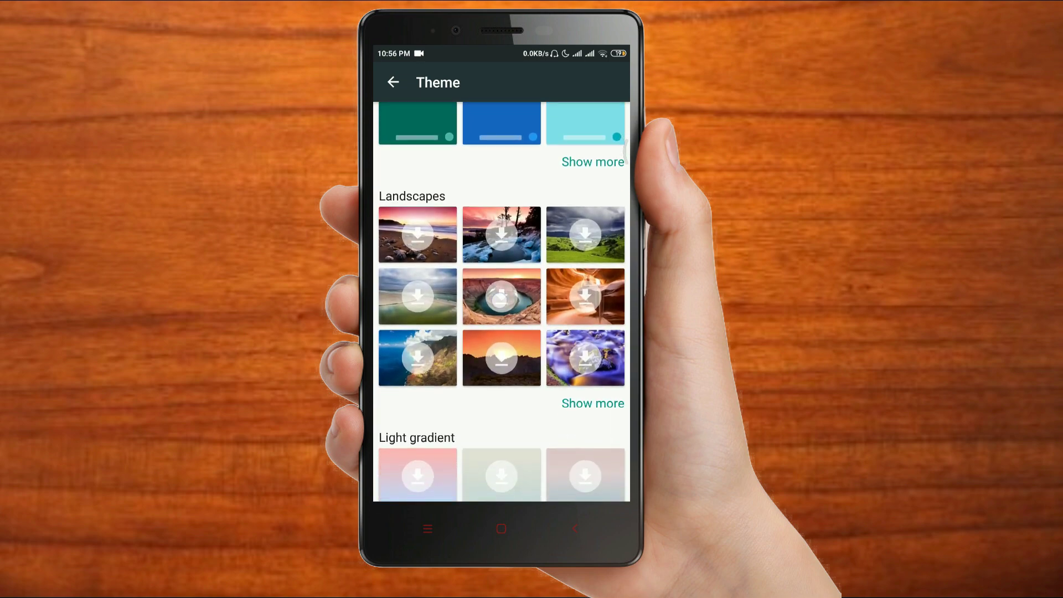
scroll(501, 301, "up", 2)
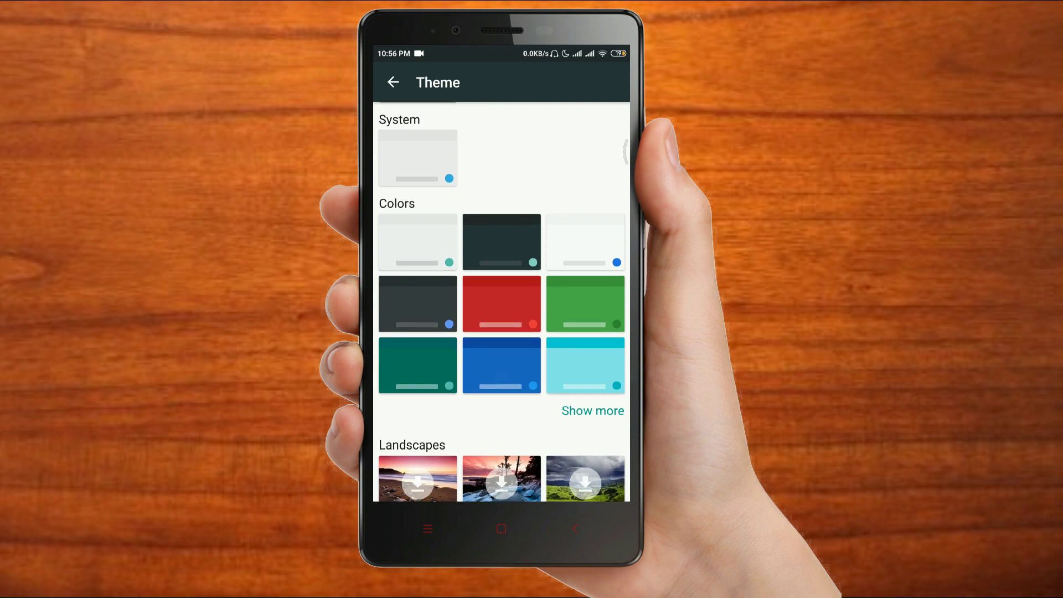
scroll(501, 302, "up", 3)
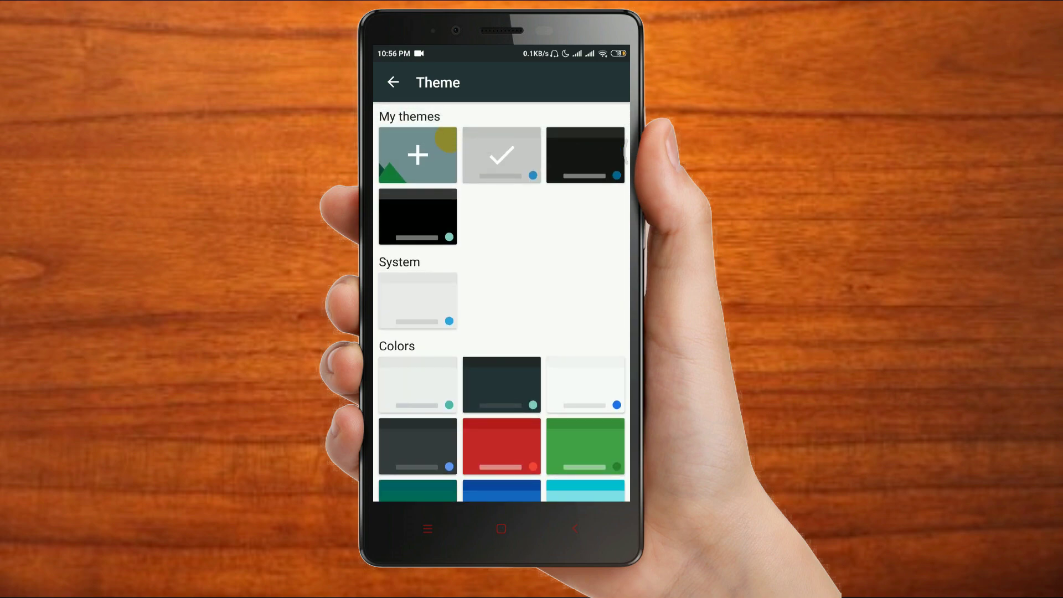
Apply the black theme from My themes with key borders enabled
left_click(585, 155)
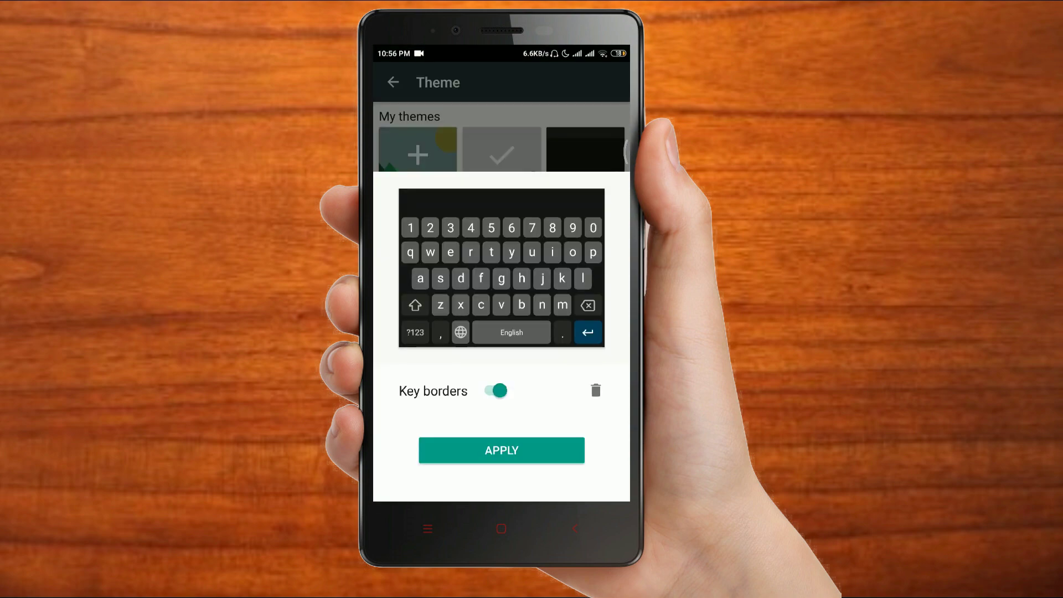
left_click(495, 390)
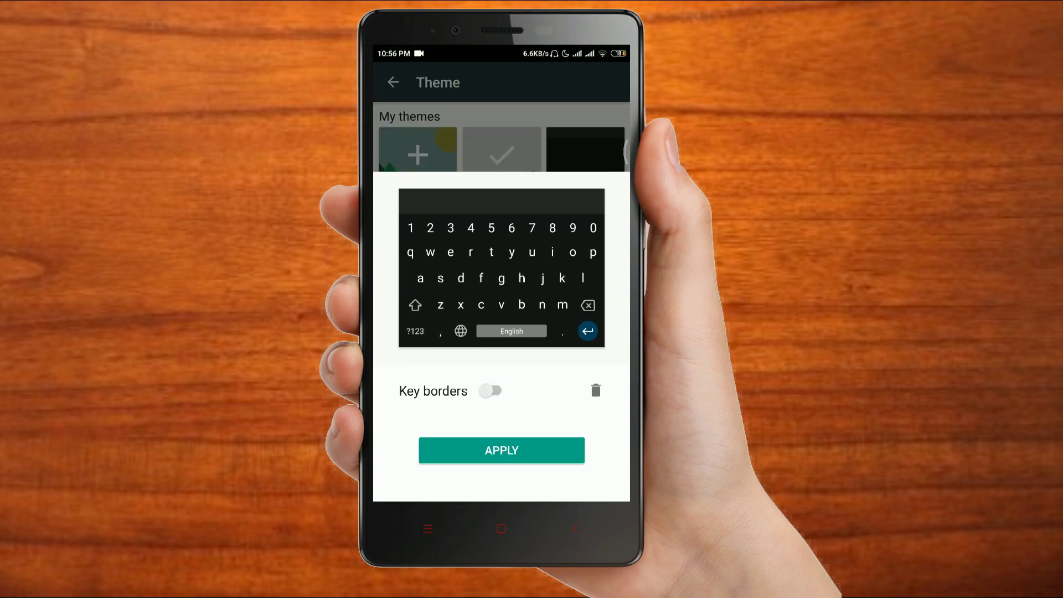
left_click(495, 391)
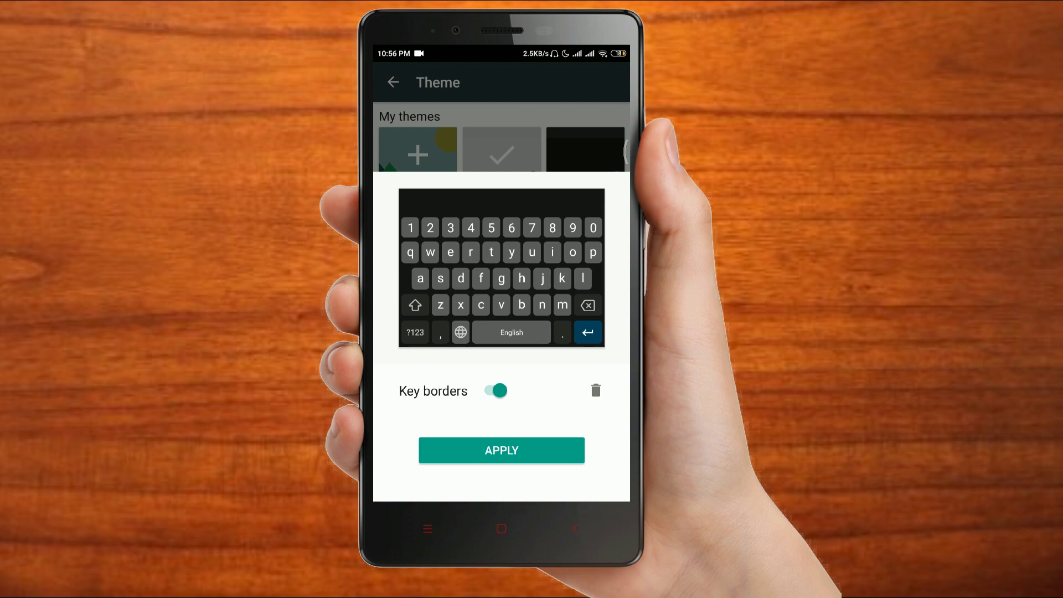
left_click(502, 450)
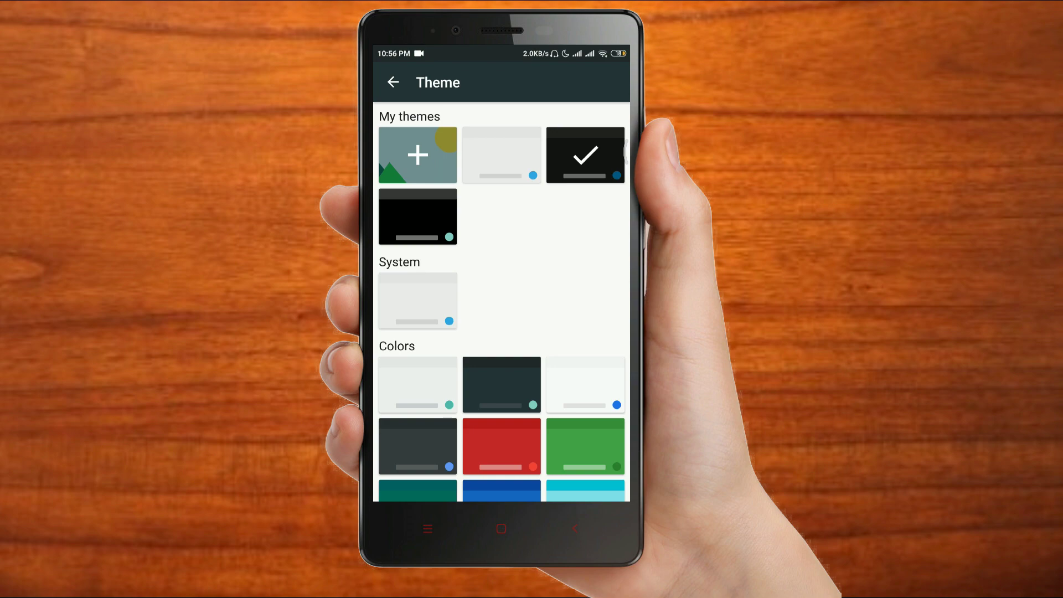
Back out of Gboard settings to the Settings 'language' search results
key("Escape")
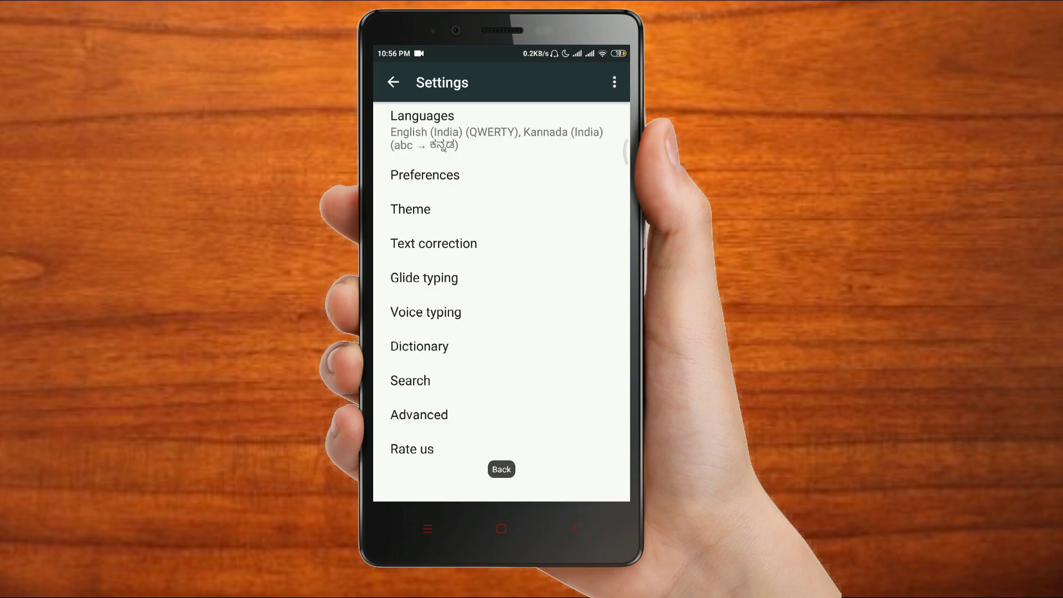
key("Escape")
key("Escape")
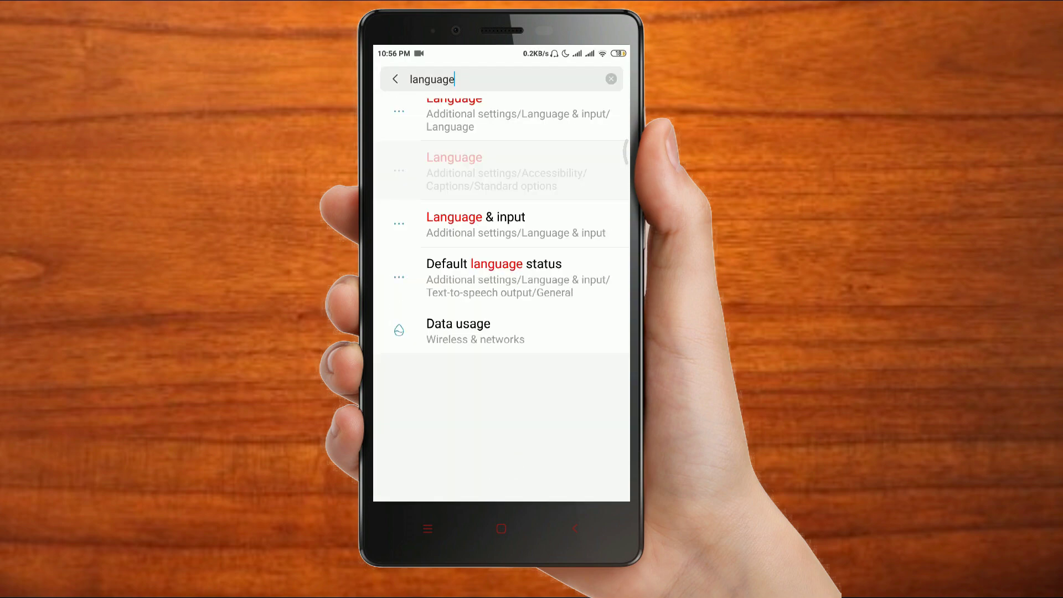
key("Escape")
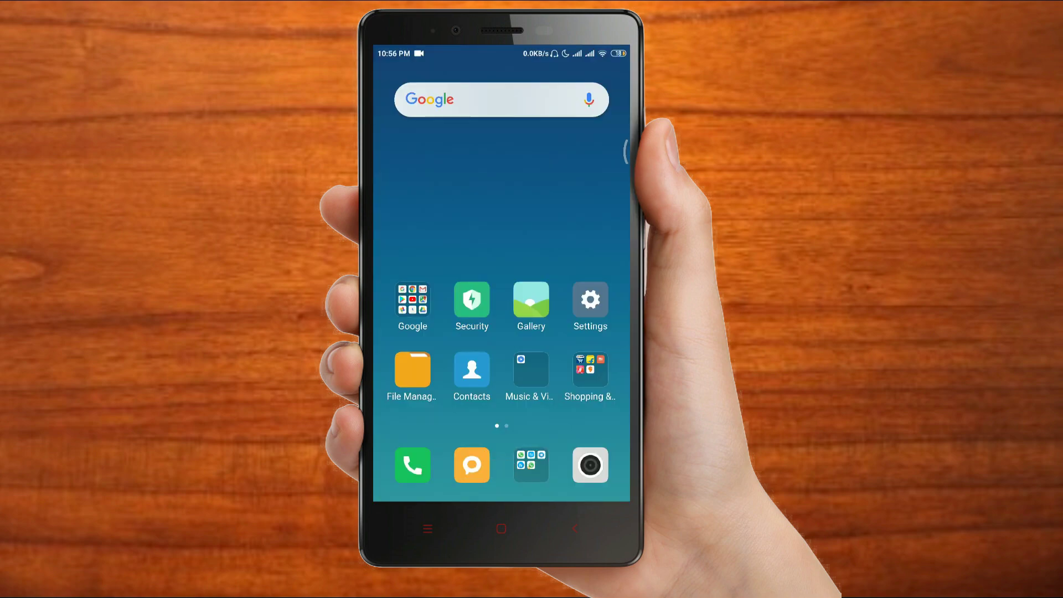
Search Google for 'hello world' with the dark keyboard, then start a new query
left_click(501, 100)
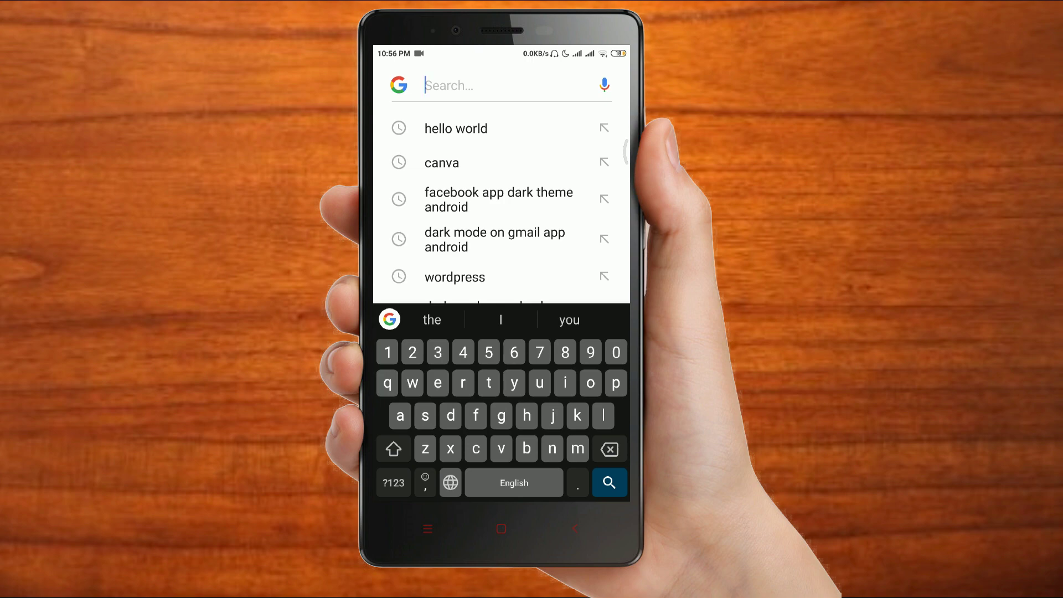
type("hello")
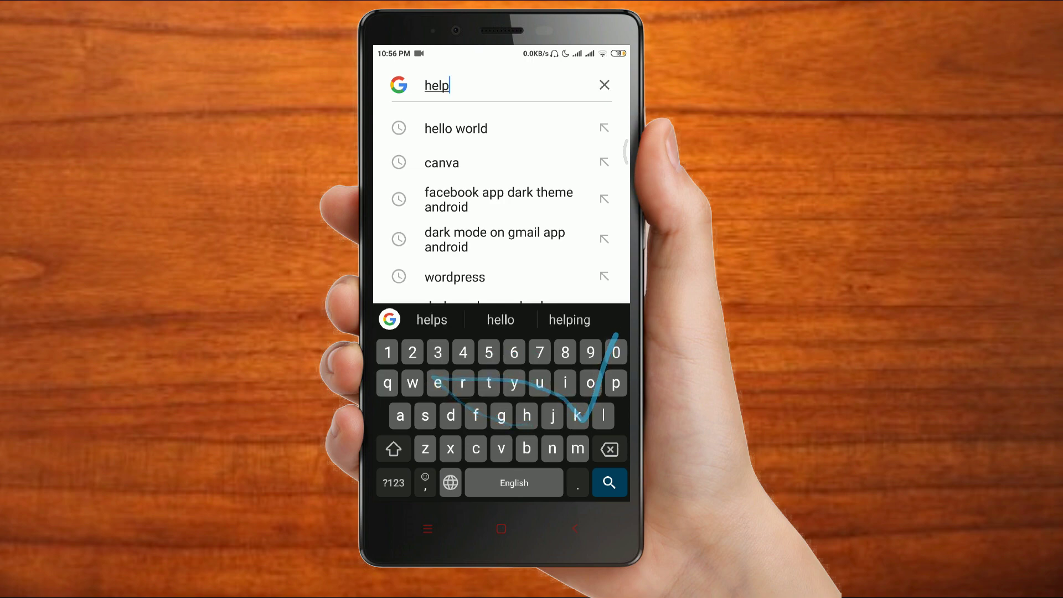
type(" world")
left_click(608, 482)
left_click(498, 121)
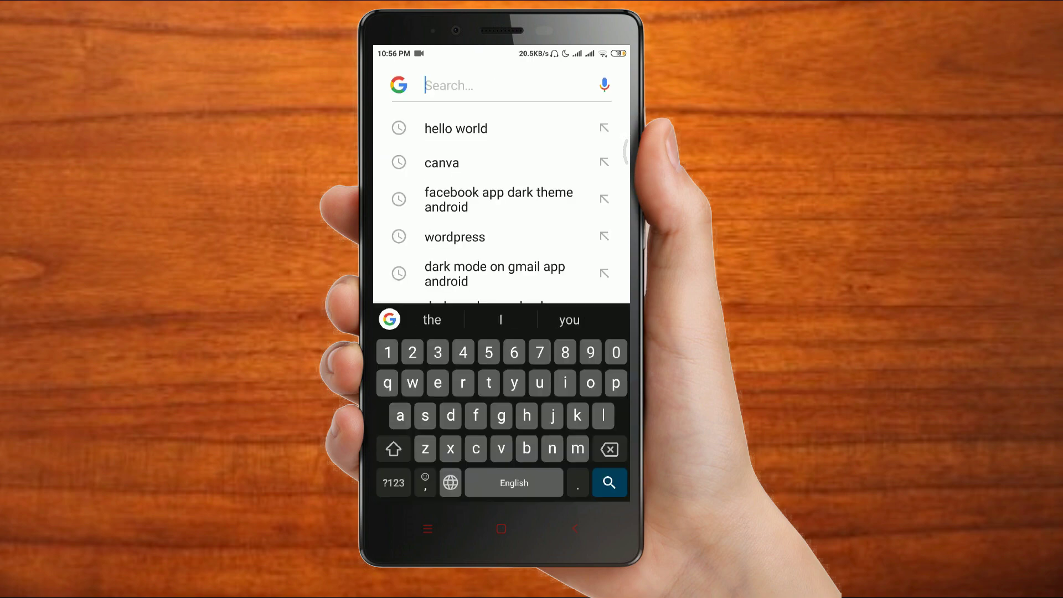
type("Purim")
left_click(609, 449)
Search for 'python', then for 'Android developer'
type("python")
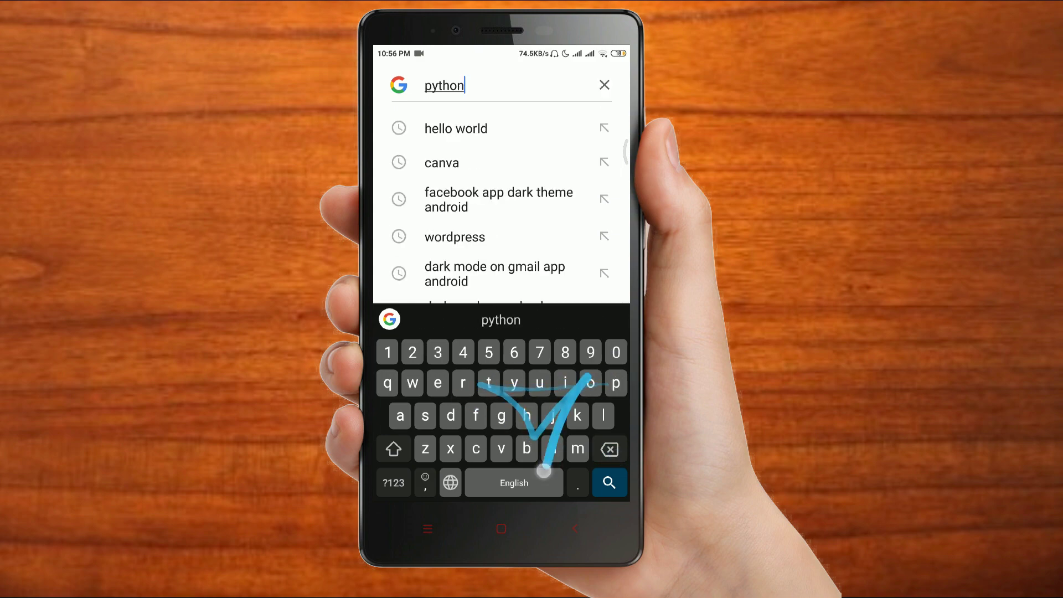
left_click(609, 482)
left_click(539, 129)
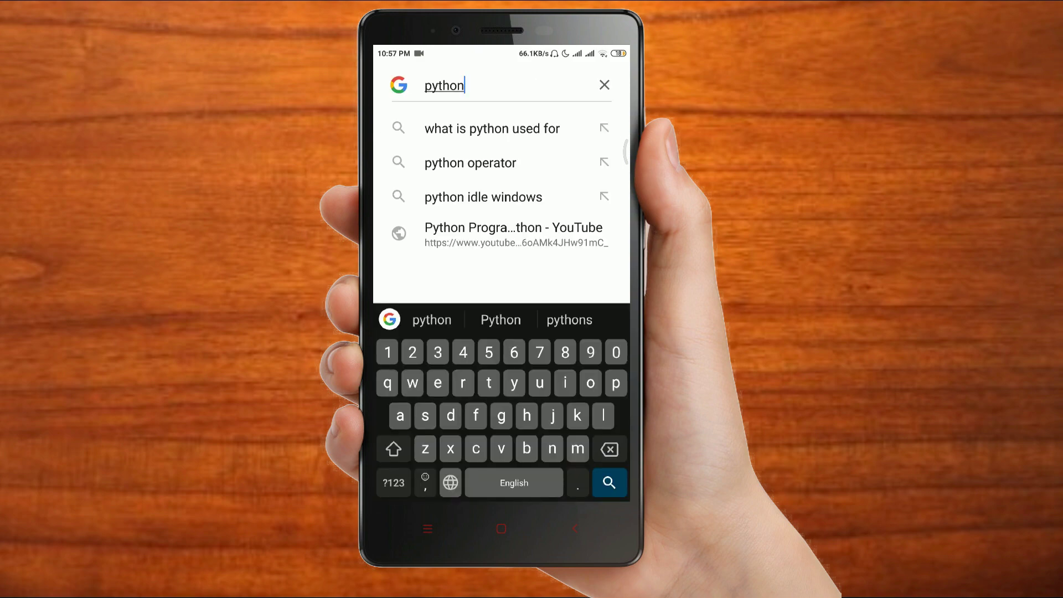
type("Android developer")
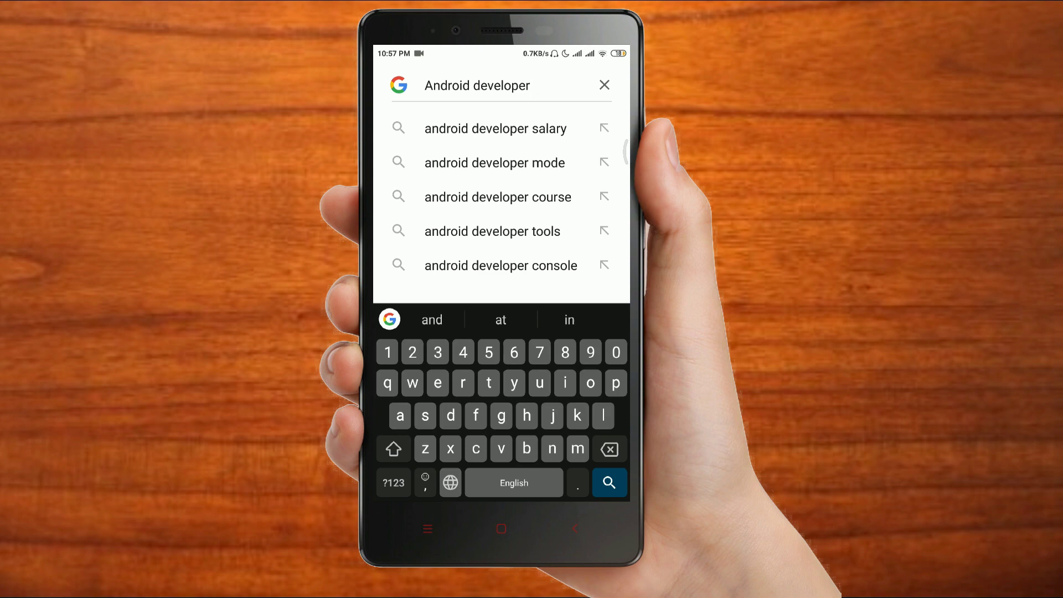
key("Return")
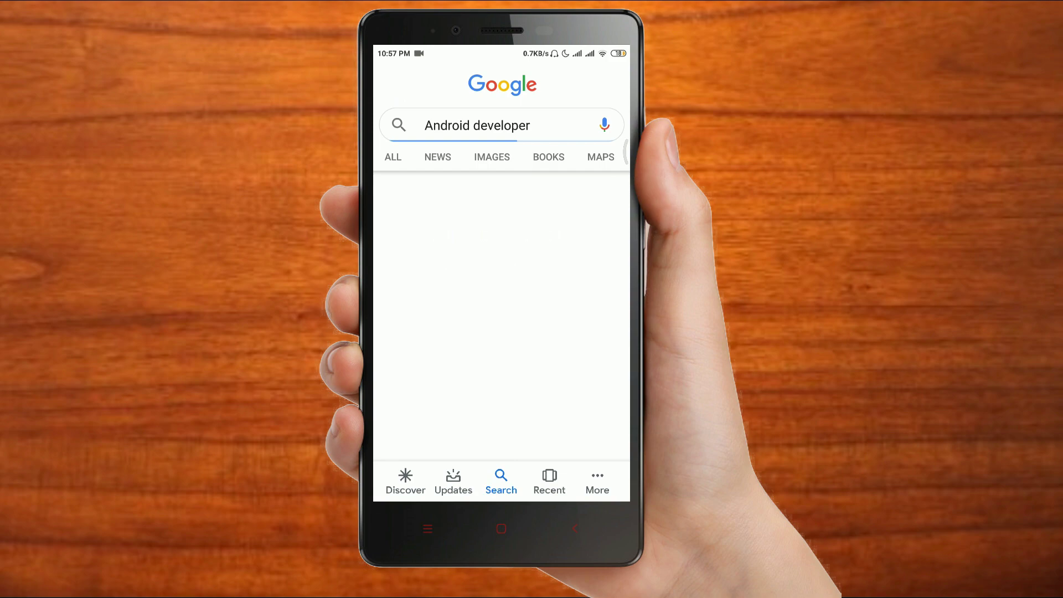
Clear all recent apps and swipe to the second home-screen page of folders
key("Home")
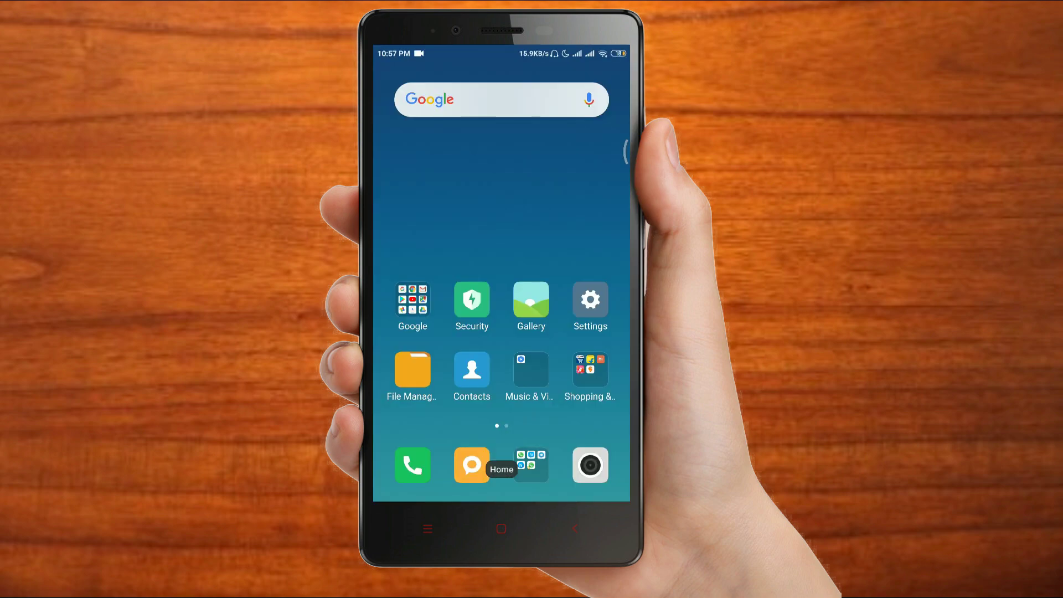
key("Menu")
scroll(502, 230, "down", 5)
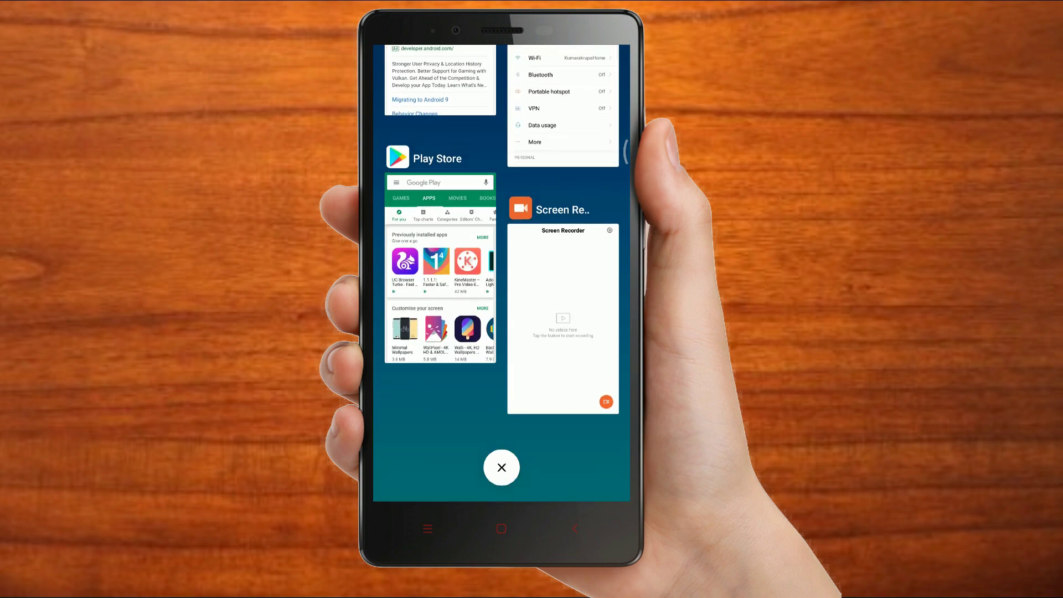
left_click(501, 467)
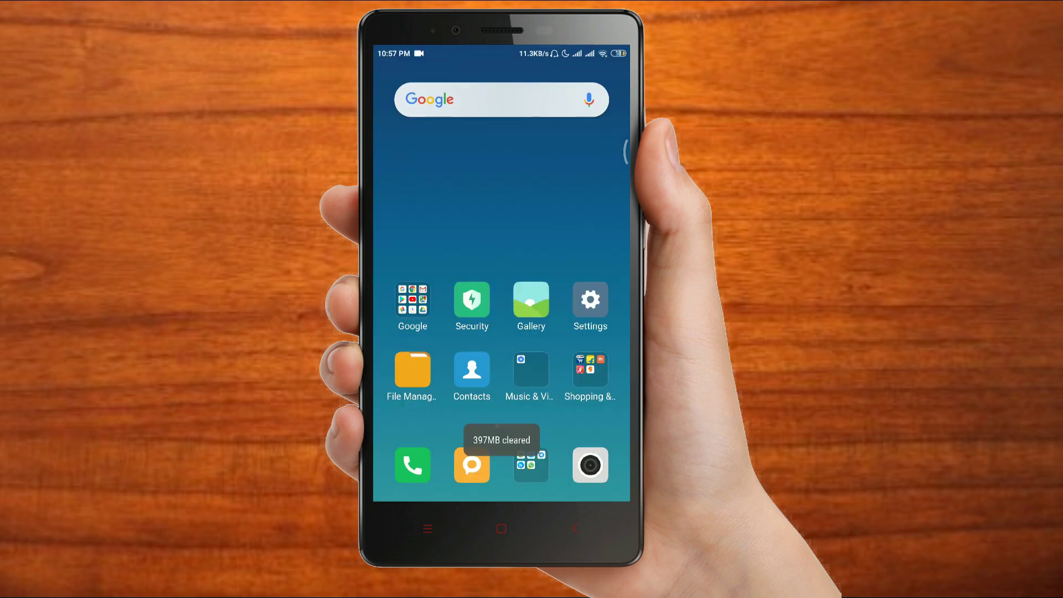
mouse_move(587, 374)
left_mouse_down()
mouse_move(510, 374)
mouse_move(586, 375)
mouse_move(530, 372)
left_mouse_up()
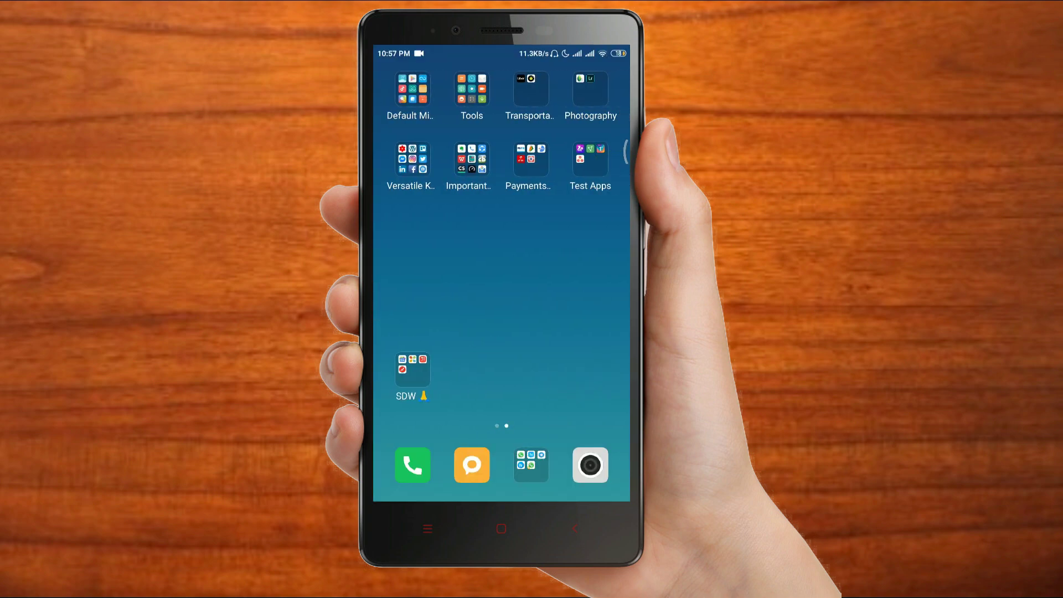